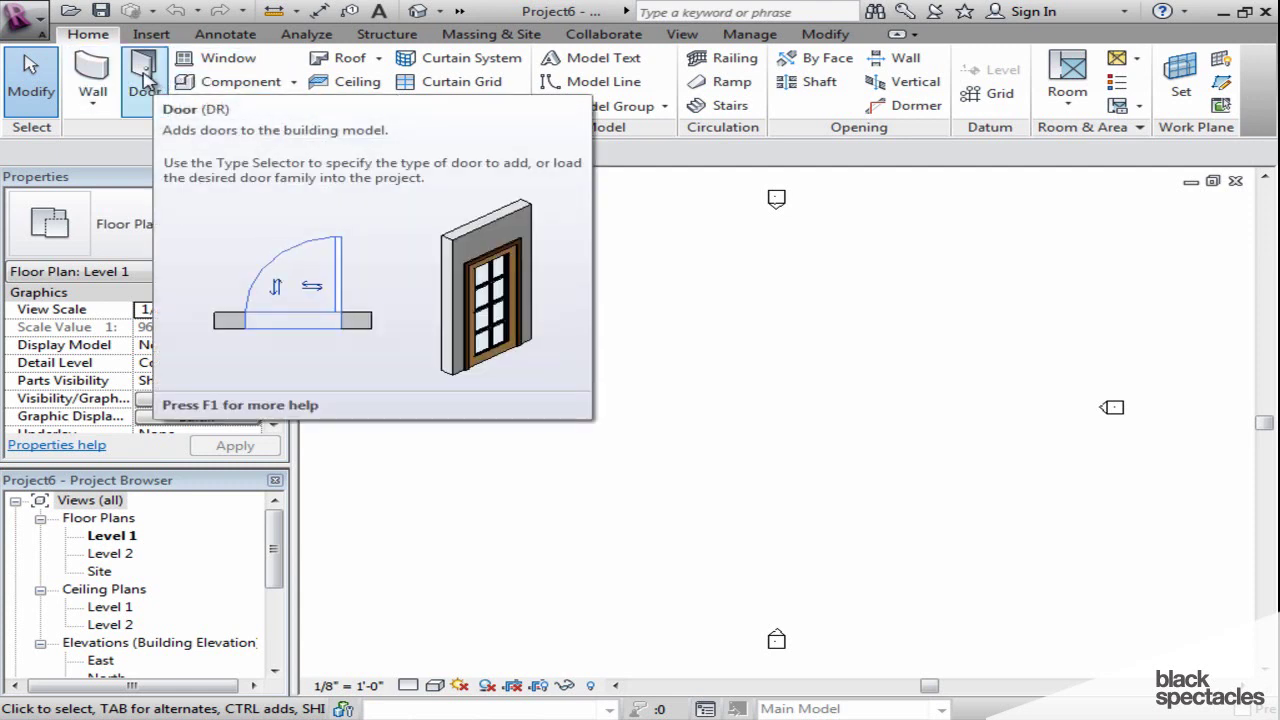
Step: Browse the Insert and Annotate ribbon tabs
left_click(151, 36)
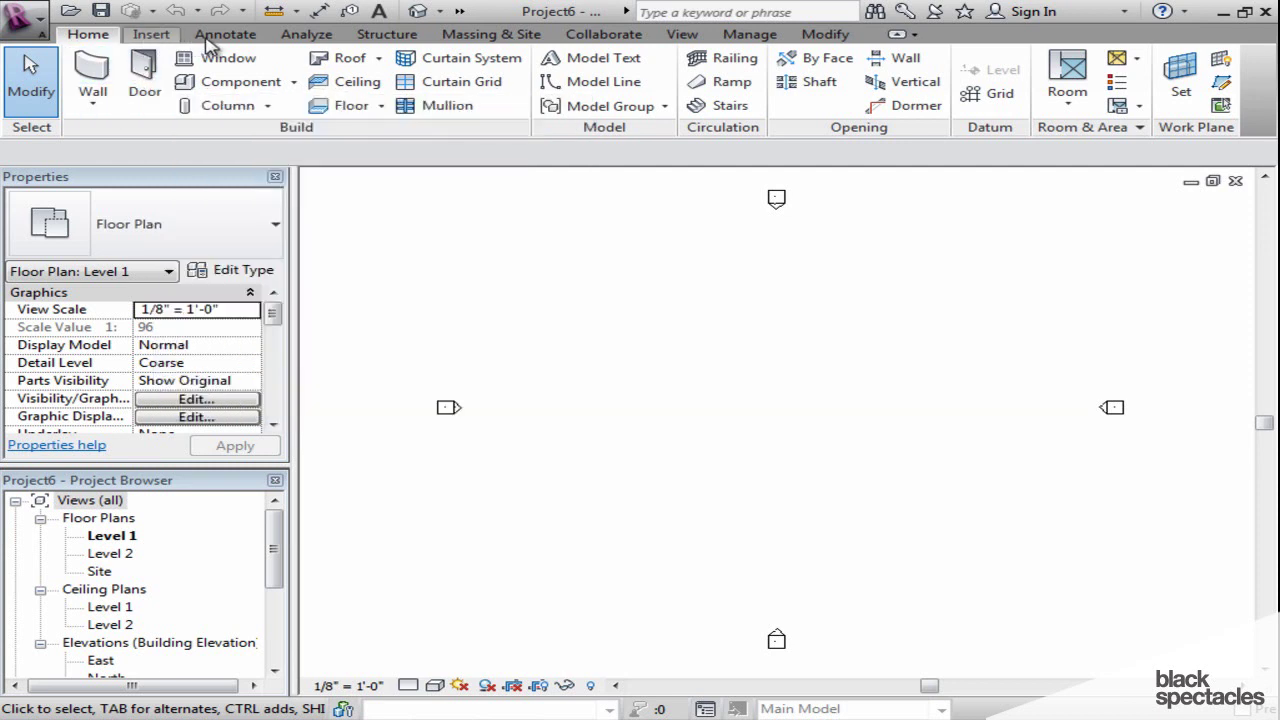
left_click(216, 38)
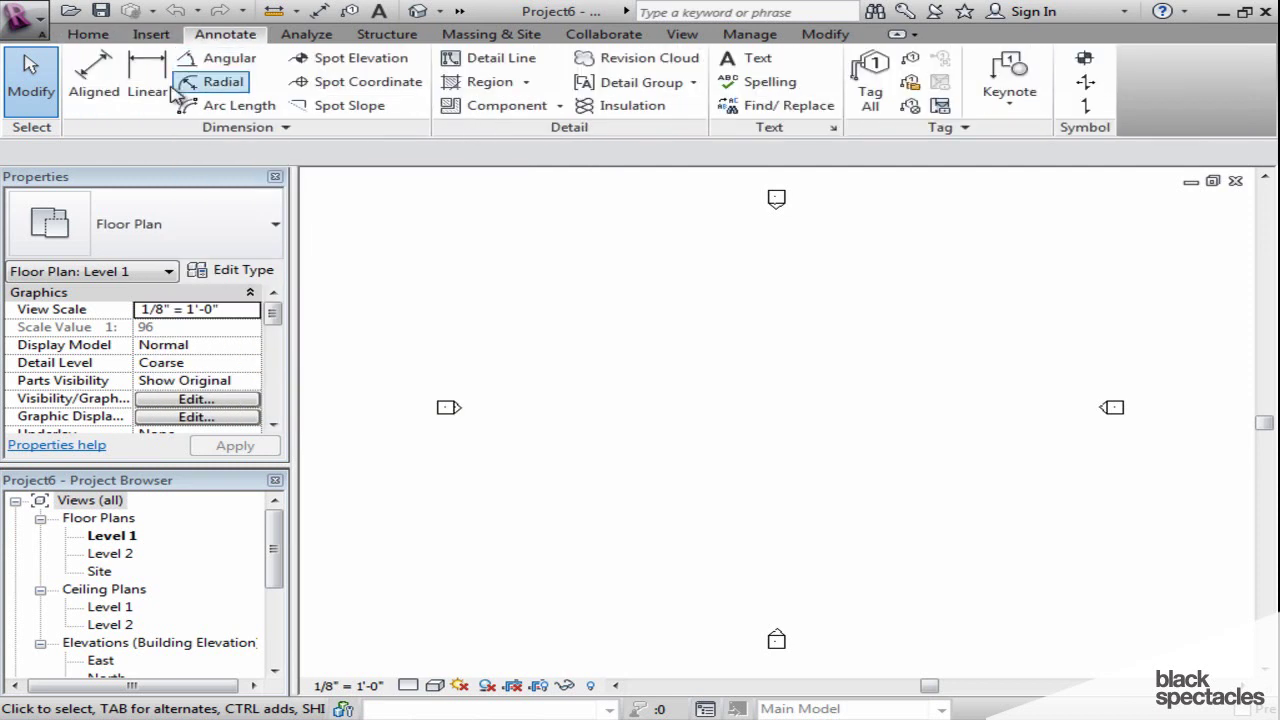
scroll(133, 82, "up", 2)
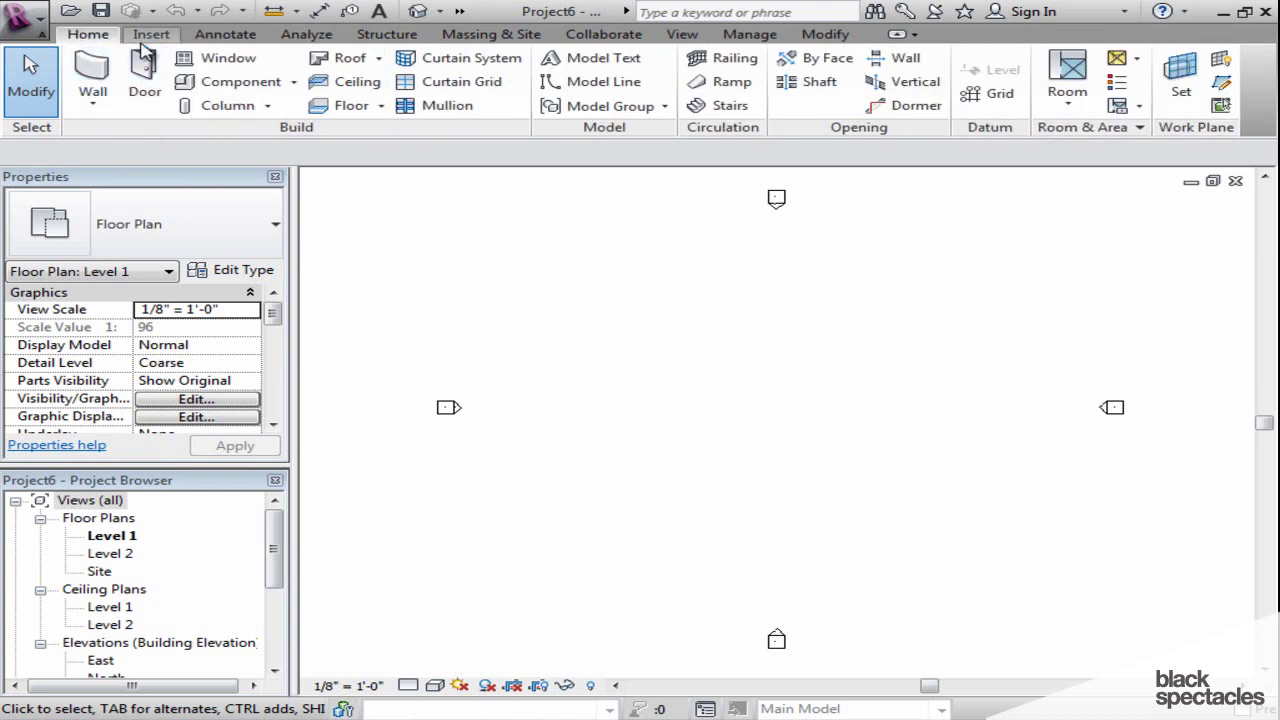
Step: Add the Home tab's Door command to the Quick Access Toolbar and check its overflow list
right_click(150, 76)
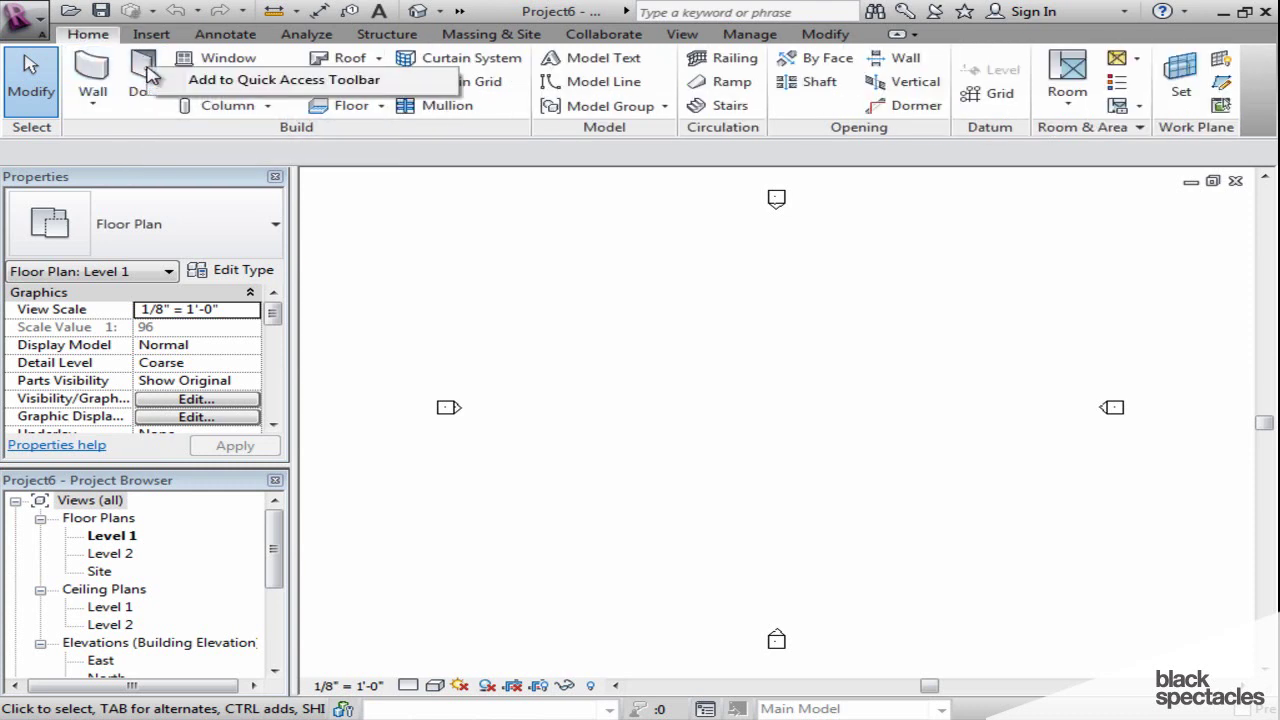
left_click(214, 84)
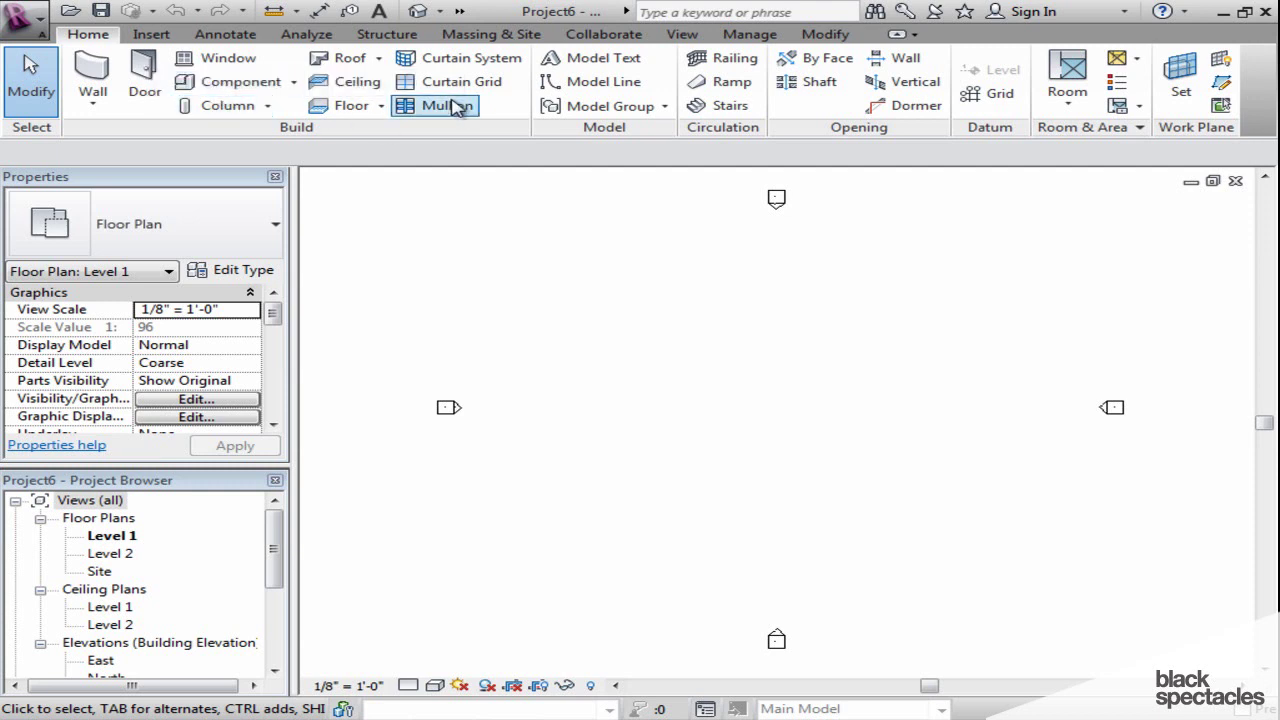
left_click(461, 12)
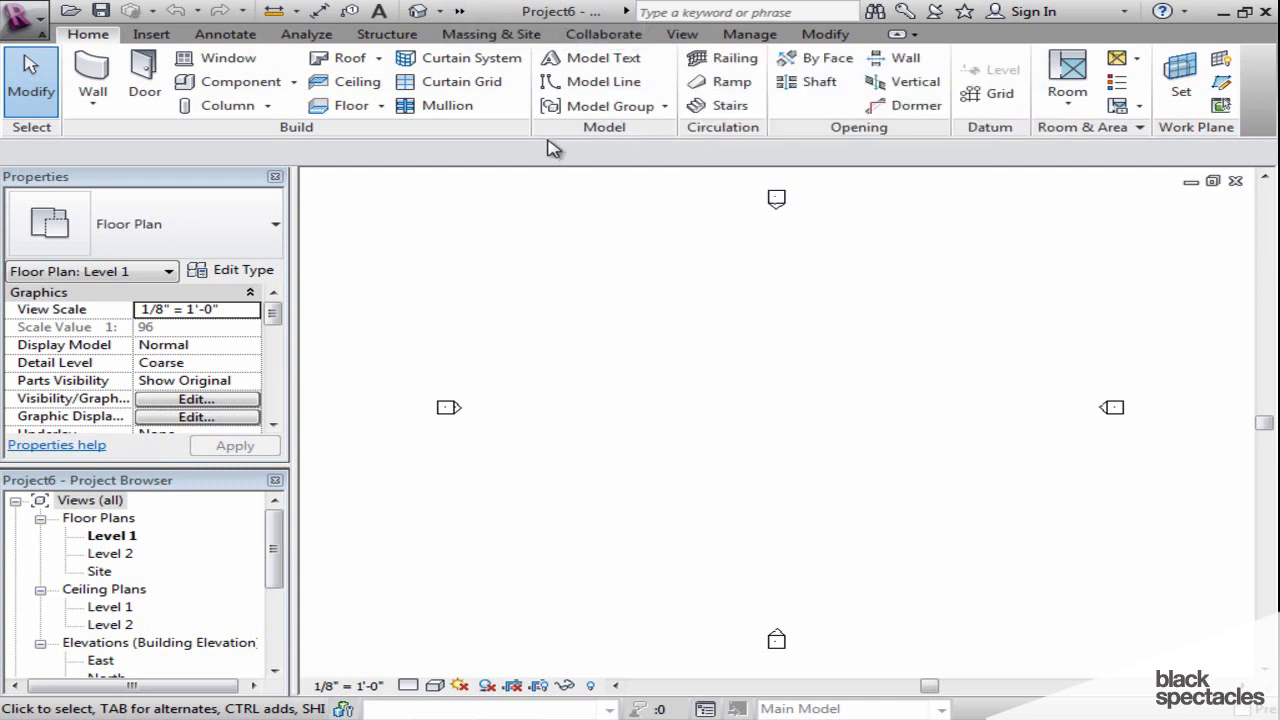
Step: Browse the Annotate, Analyze and Structure ribbon tabs
left_click(224, 35)
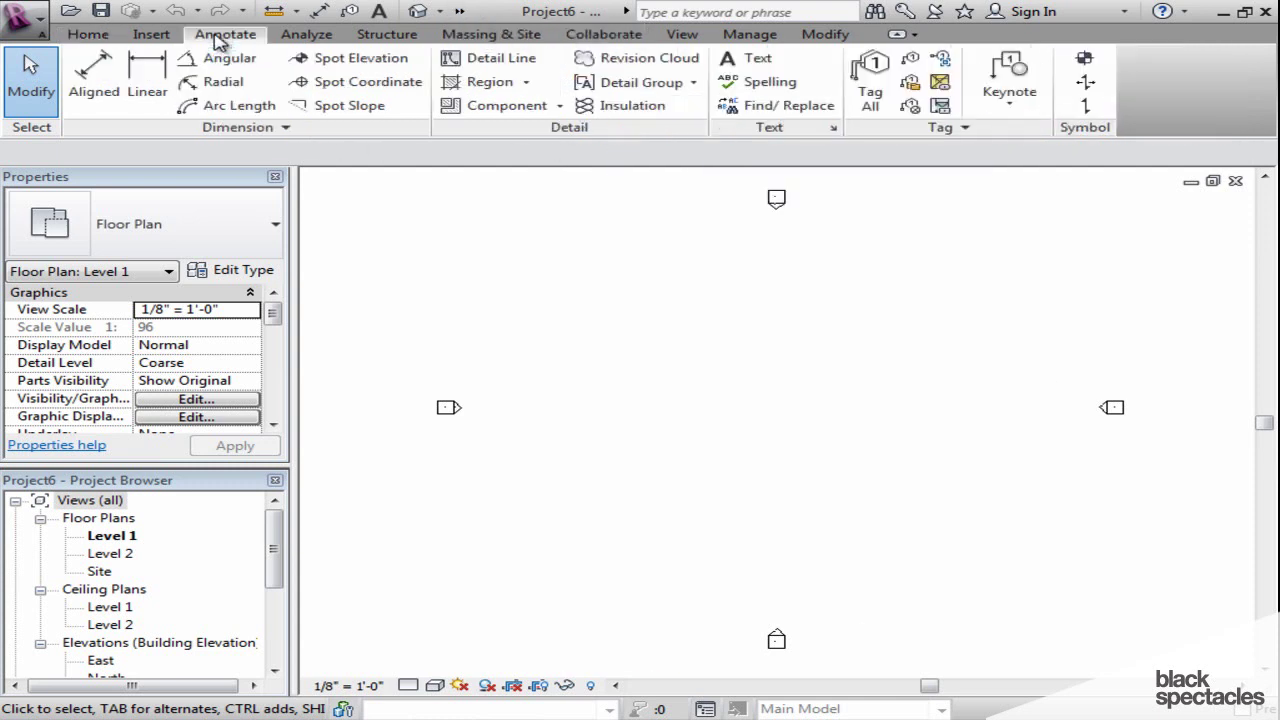
left_click(320, 36)
left_click(394, 36)
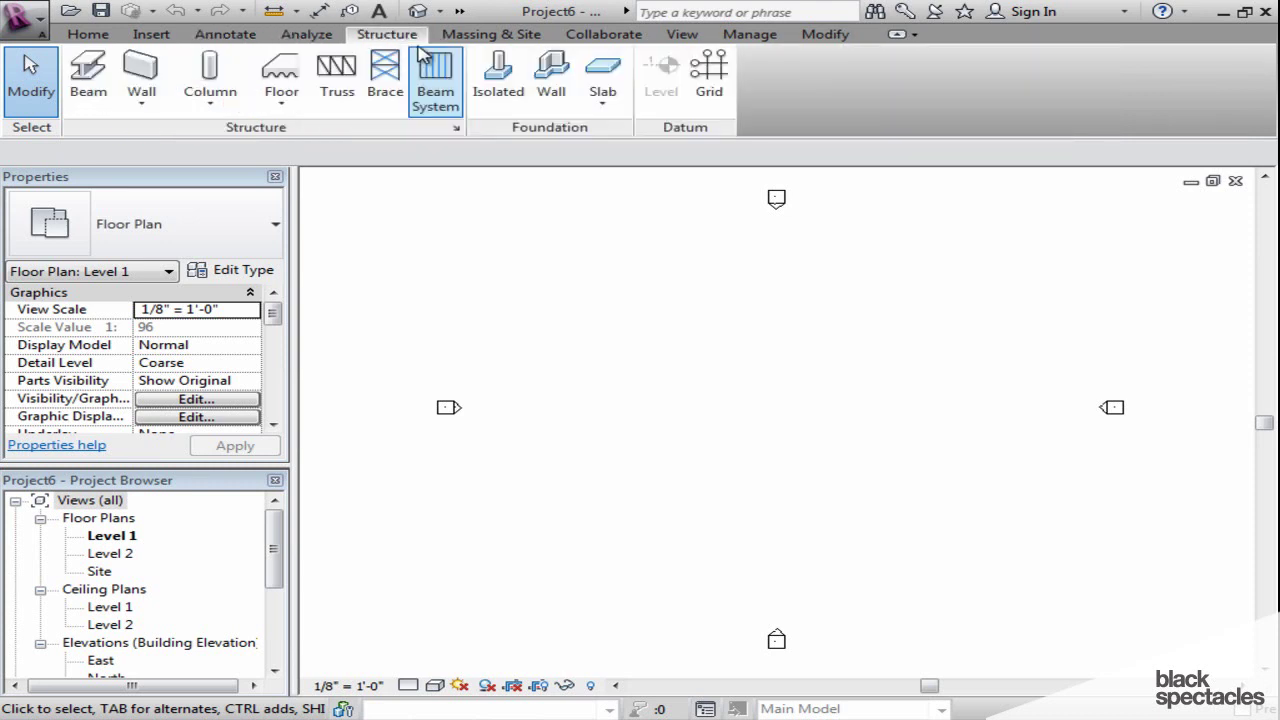
Step: Inspect the Door button's options on the Quick Access Toolbar, then expand its overflow list
mouse_move(469, 18)
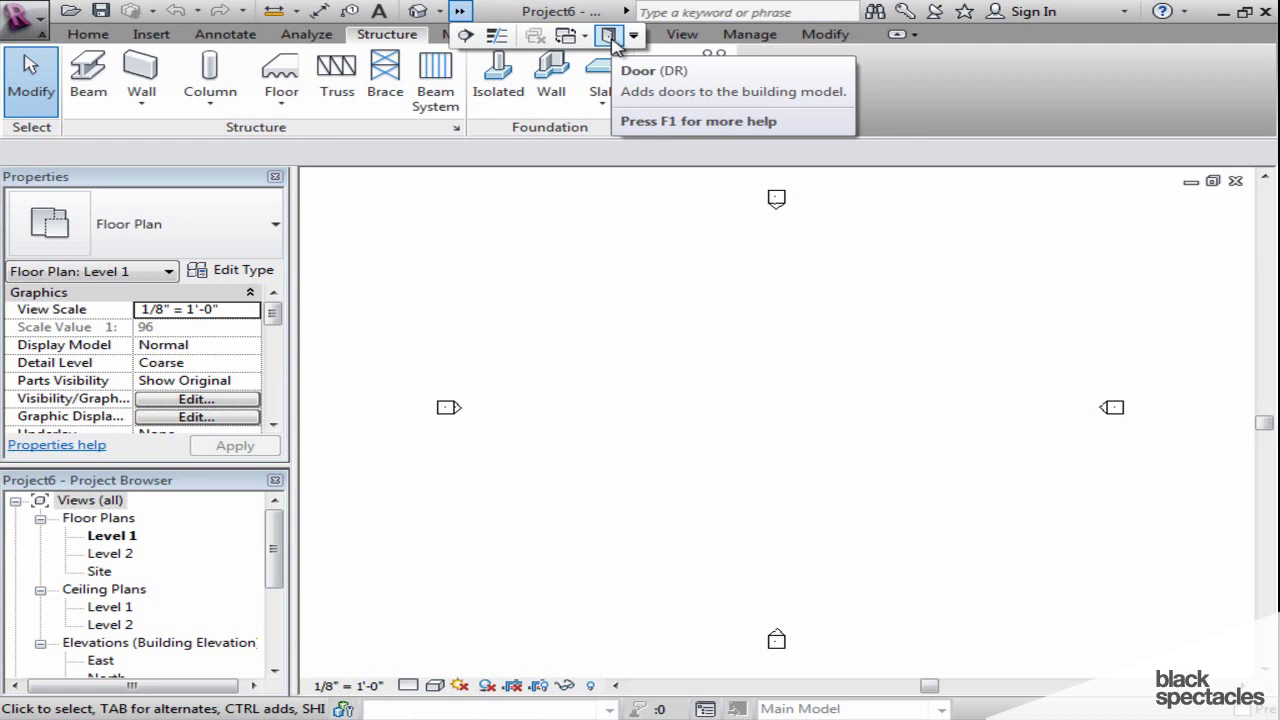
right_click(612, 40)
left_click(612, 265)
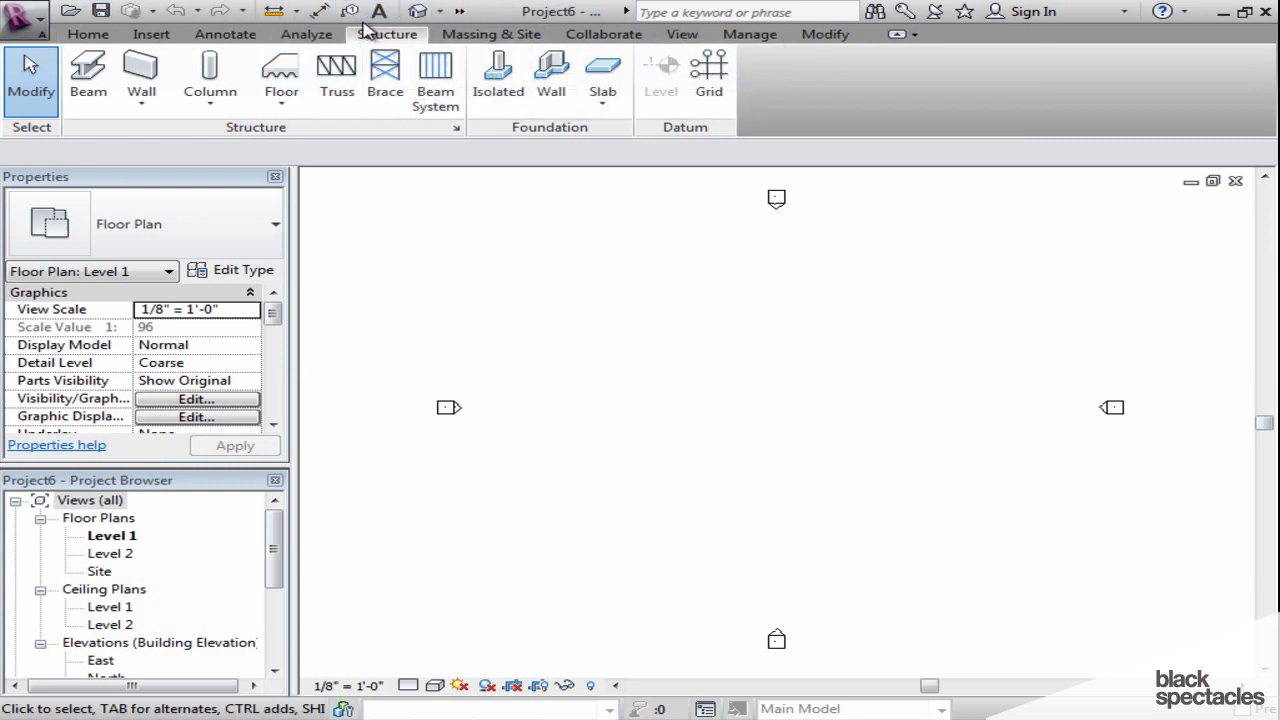
left_click(460, 11)
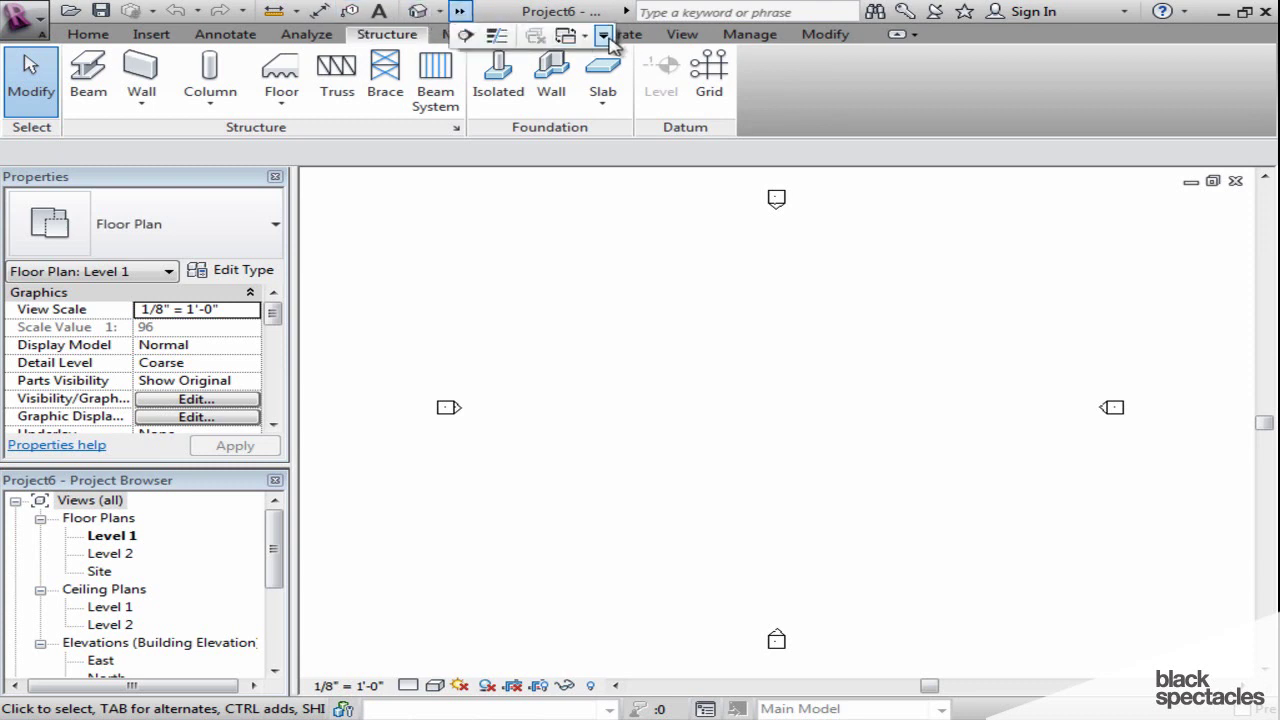
Step: Remove Measure from the Quick Access Toolbar, then restore it
left_click(604, 36)
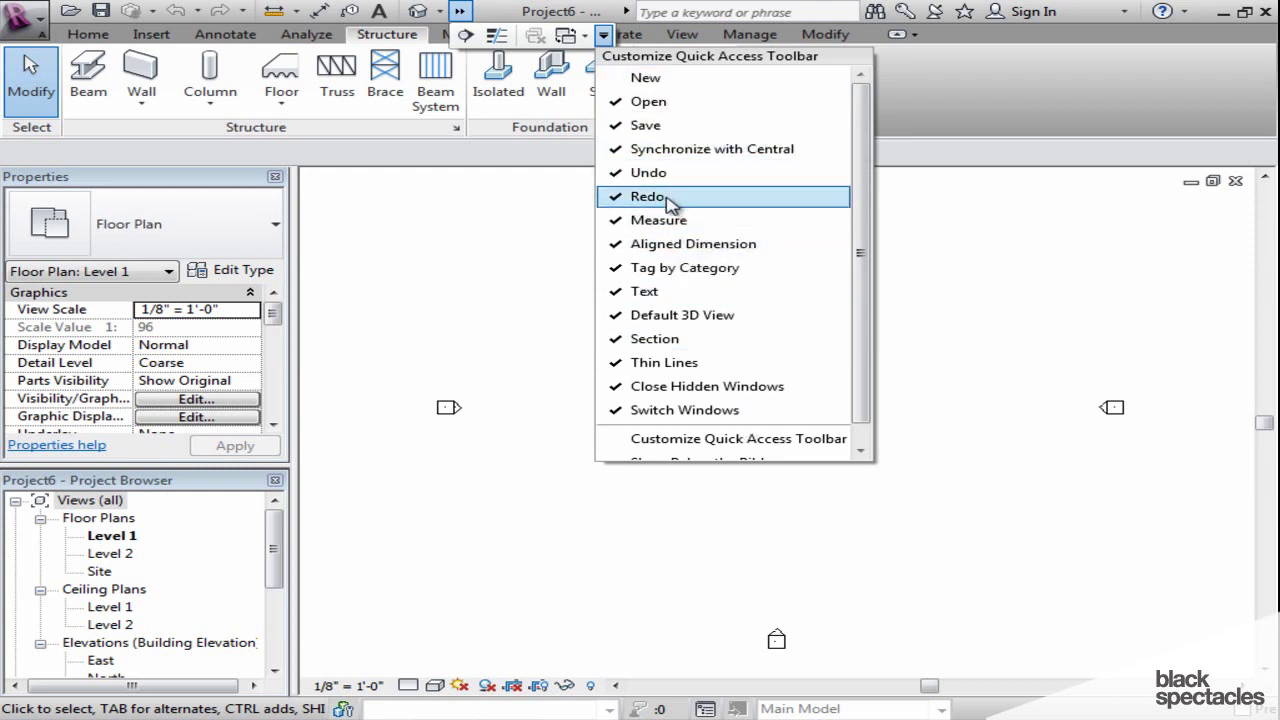
left_click(645, 220)
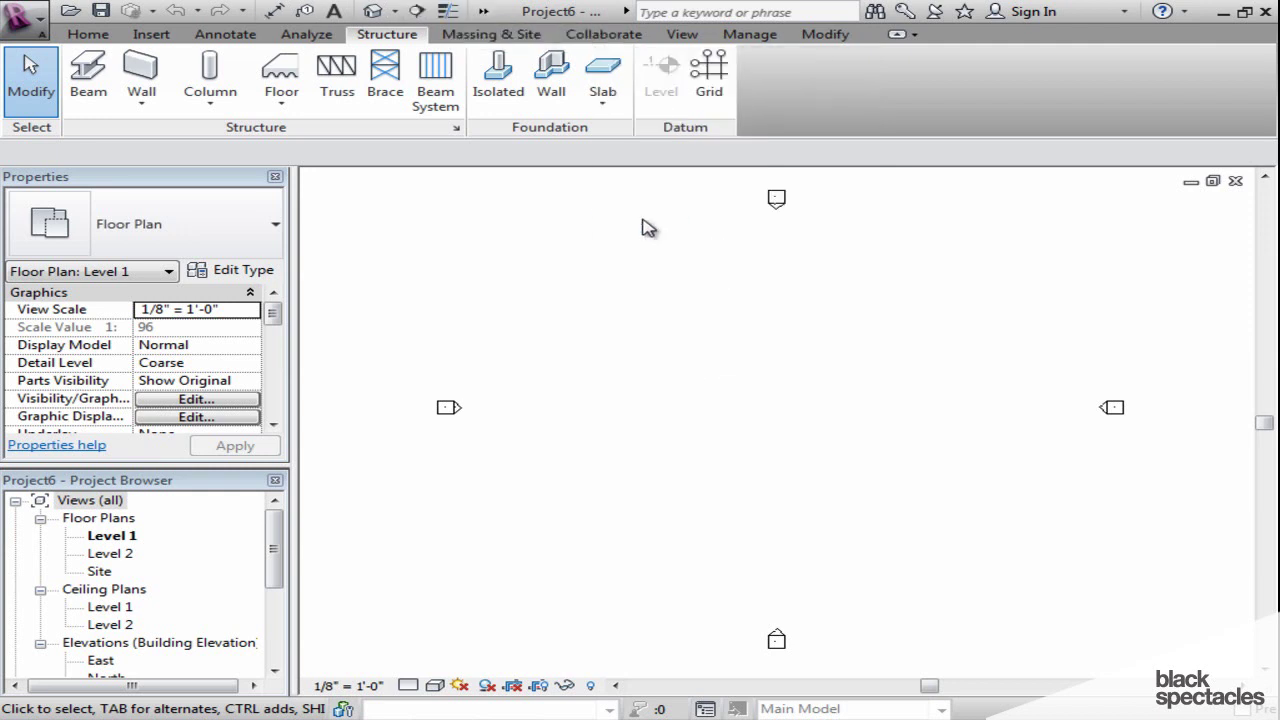
left_click(477, 12)
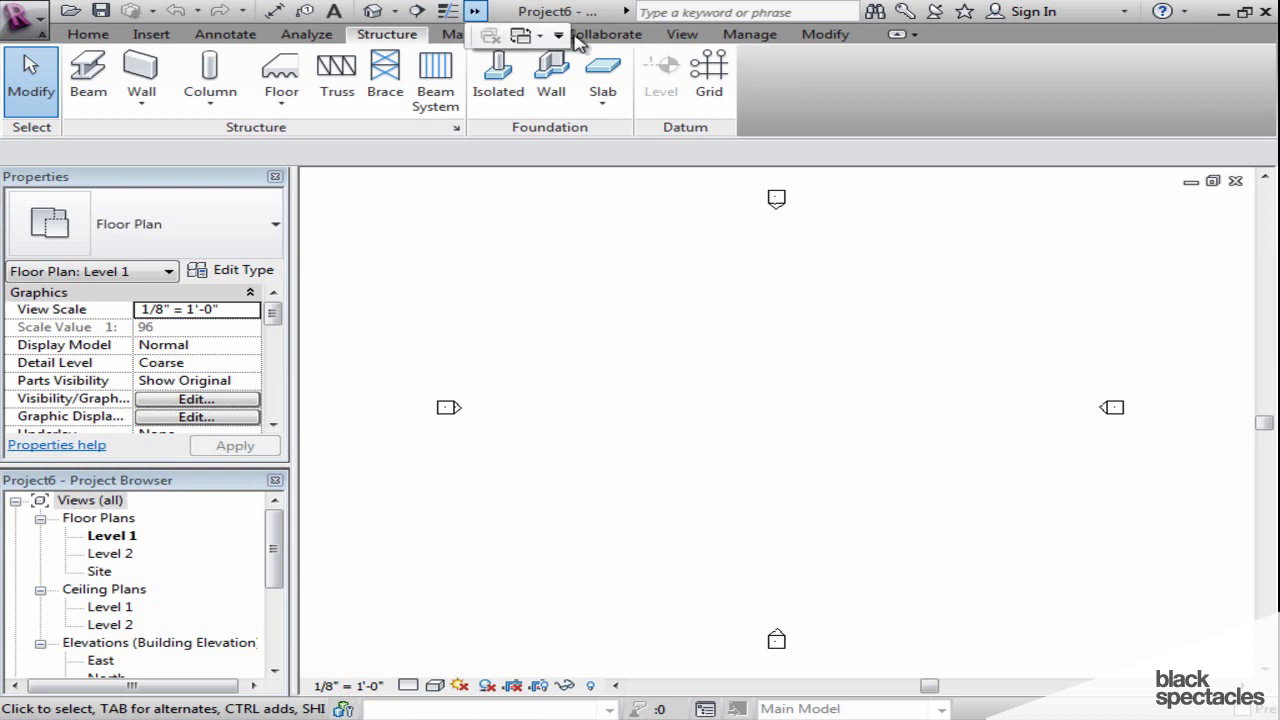
left_click(558, 35)
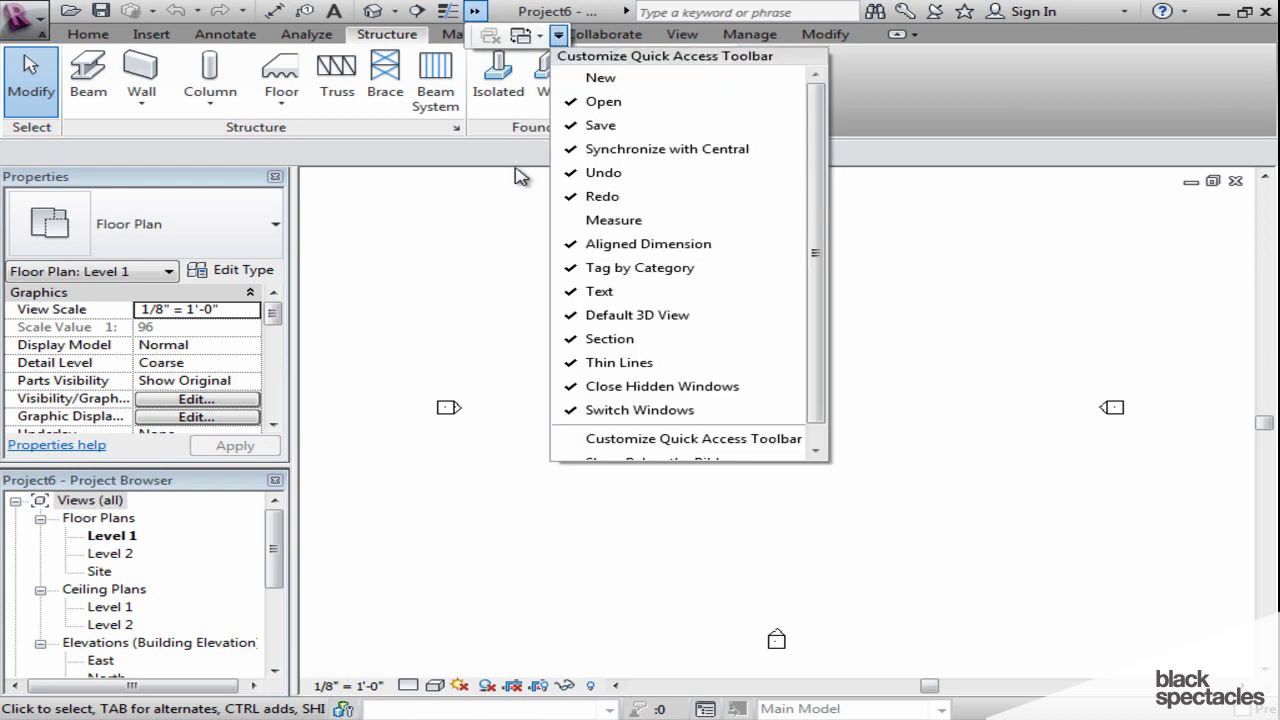
left_click(570, 226)
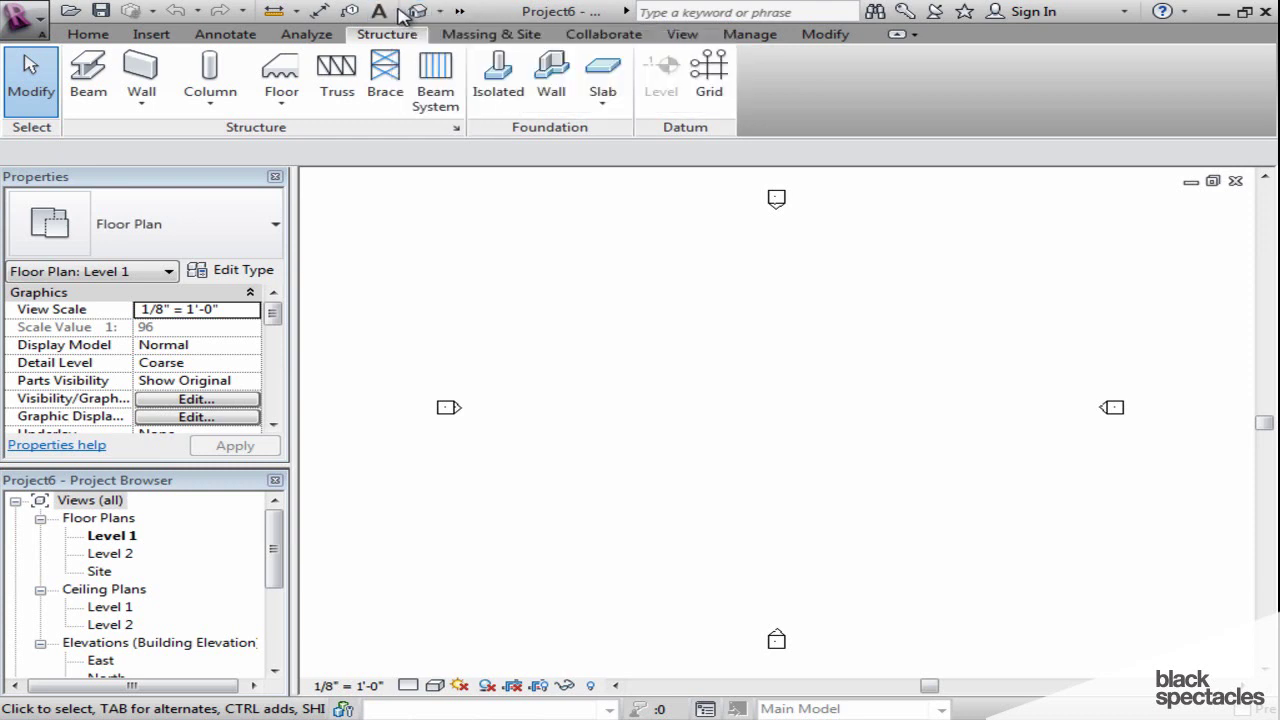
Step: Reopen the Quick Access Toolbar's customize list showing Open through Switch Windows checked
left_click(460, 12)
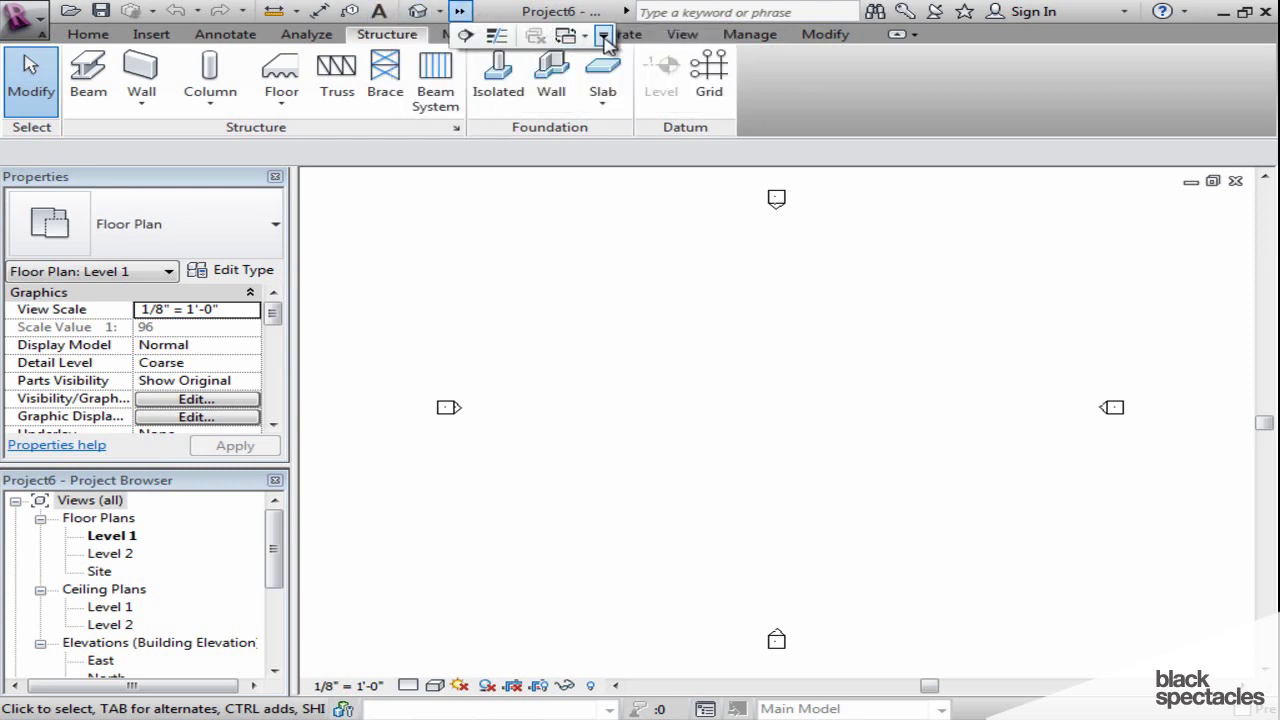
left_click(603, 36)
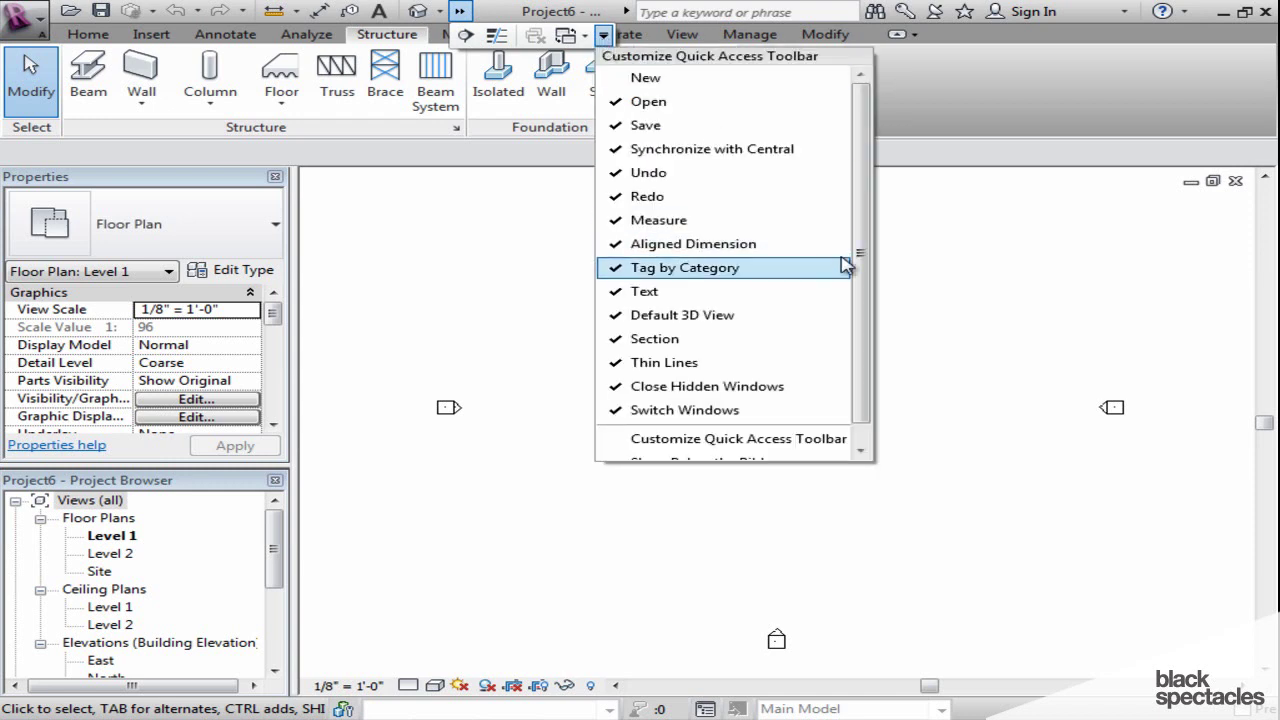
left_click_drag(864, 258, 862, 398)
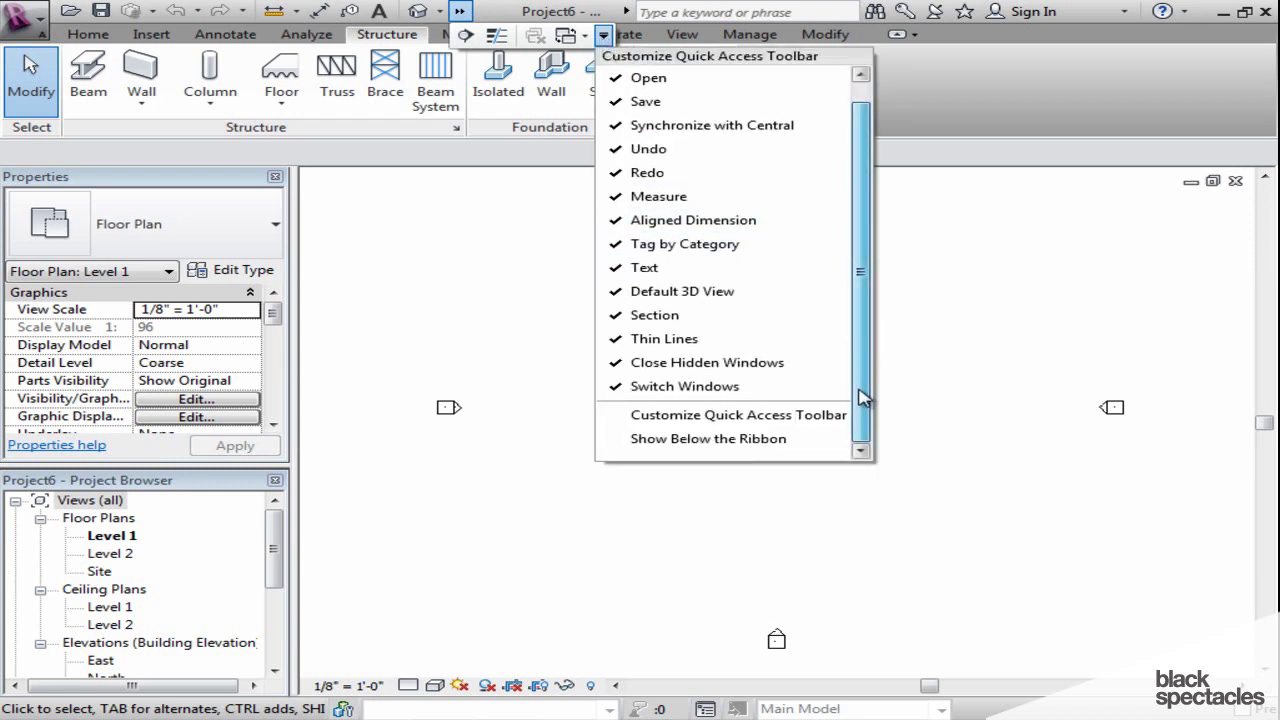
Step: In Customize Quick Access Toolbar, move the separator below Measure Between Two References and back below Redo
left_click(737, 428)
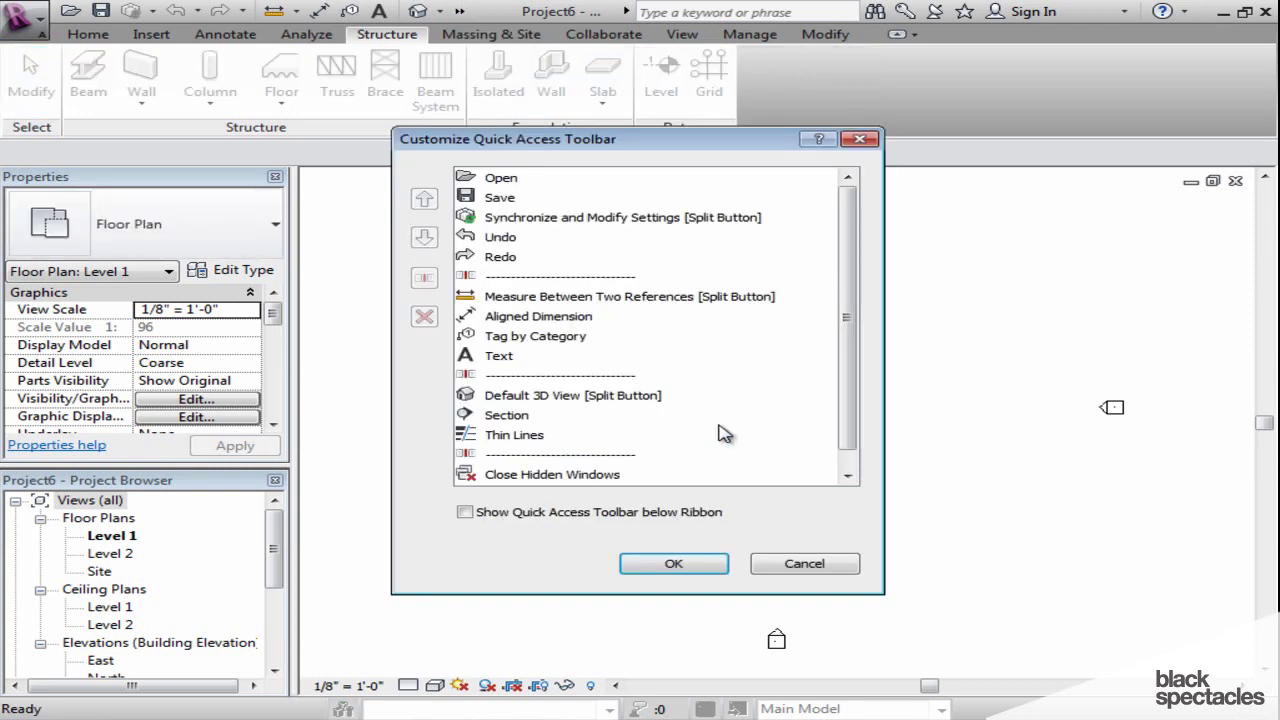
mouse_move(855, 362)
left_mouse_down()
mouse_move(857, 386)
mouse_move(857, 355)
left_mouse_up()
left_click(476, 278)
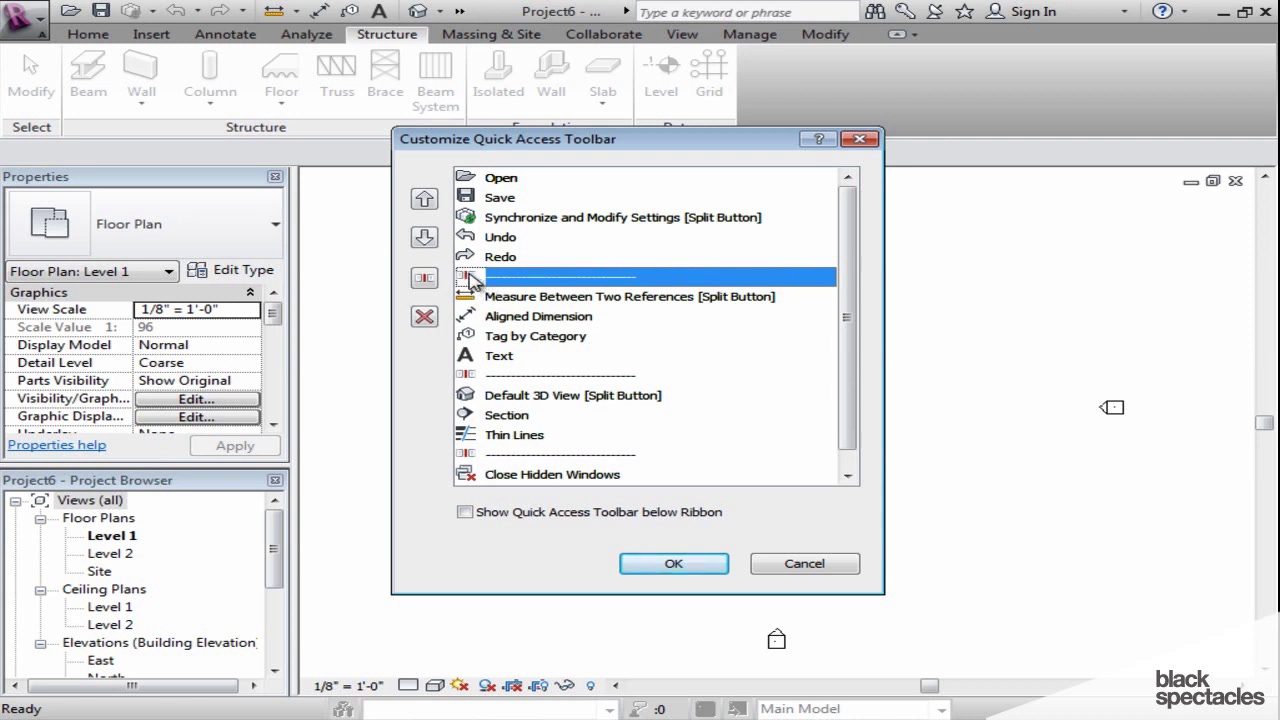
left_click(424, 237)
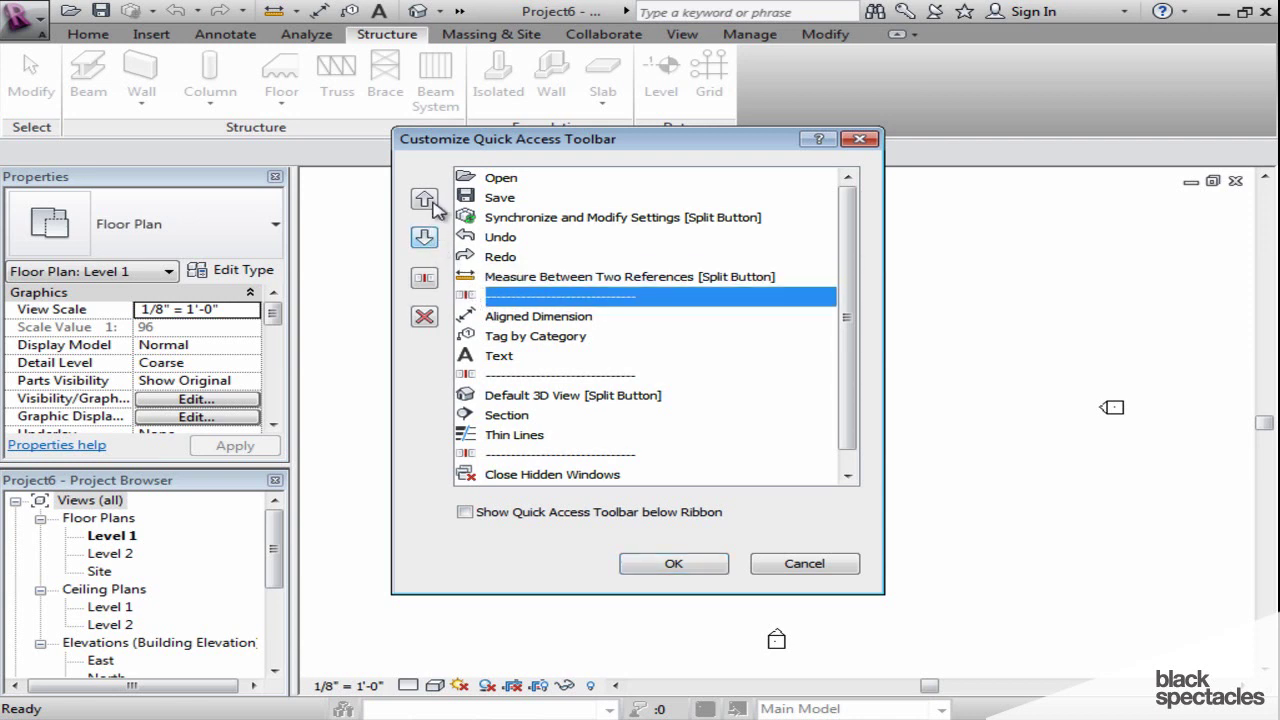
left_click(424, 198)
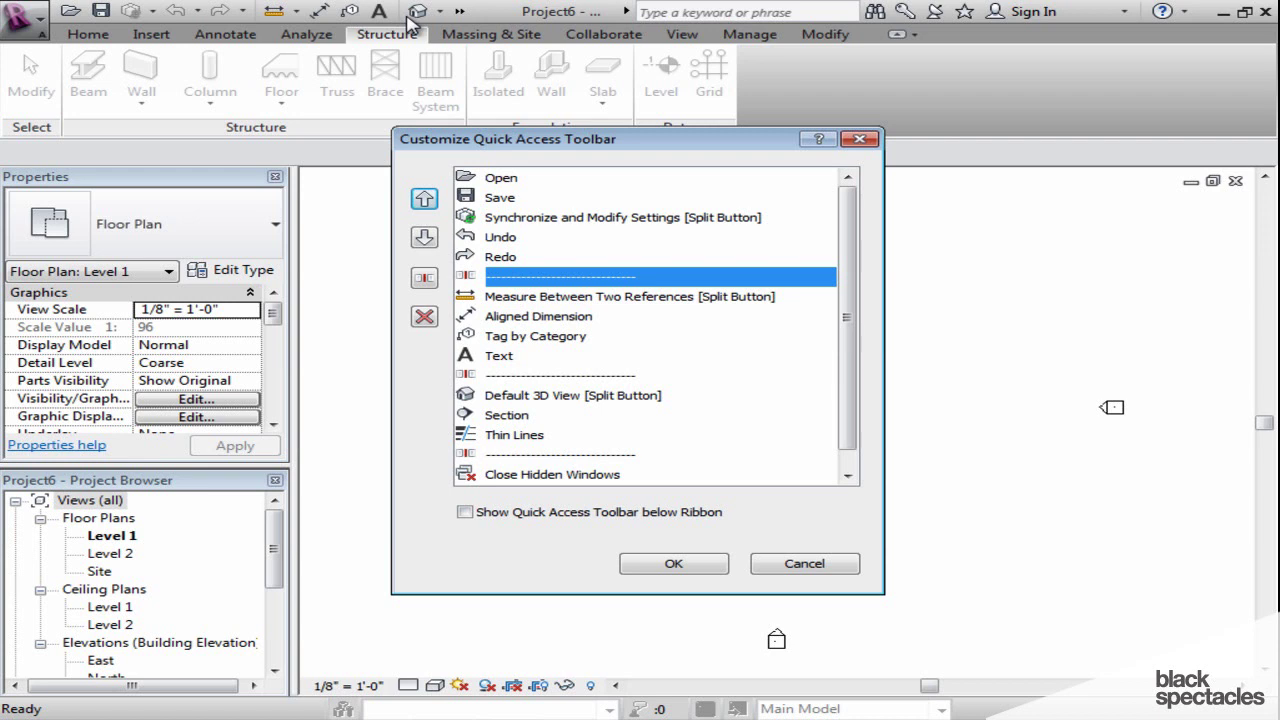
Step: Close the Customize Quick Access Toolbar dialog with the command order unchanged
left_click(859, 139)
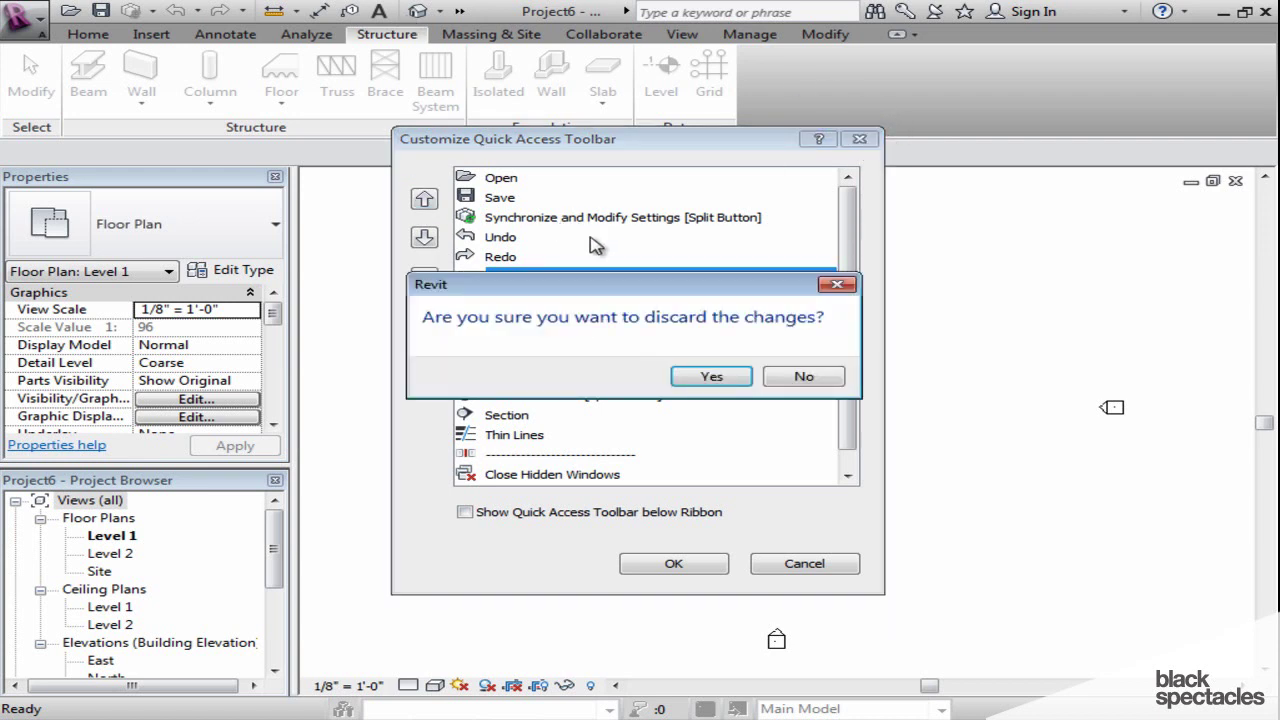
left_click(804, 377)
left_click(668, 566)
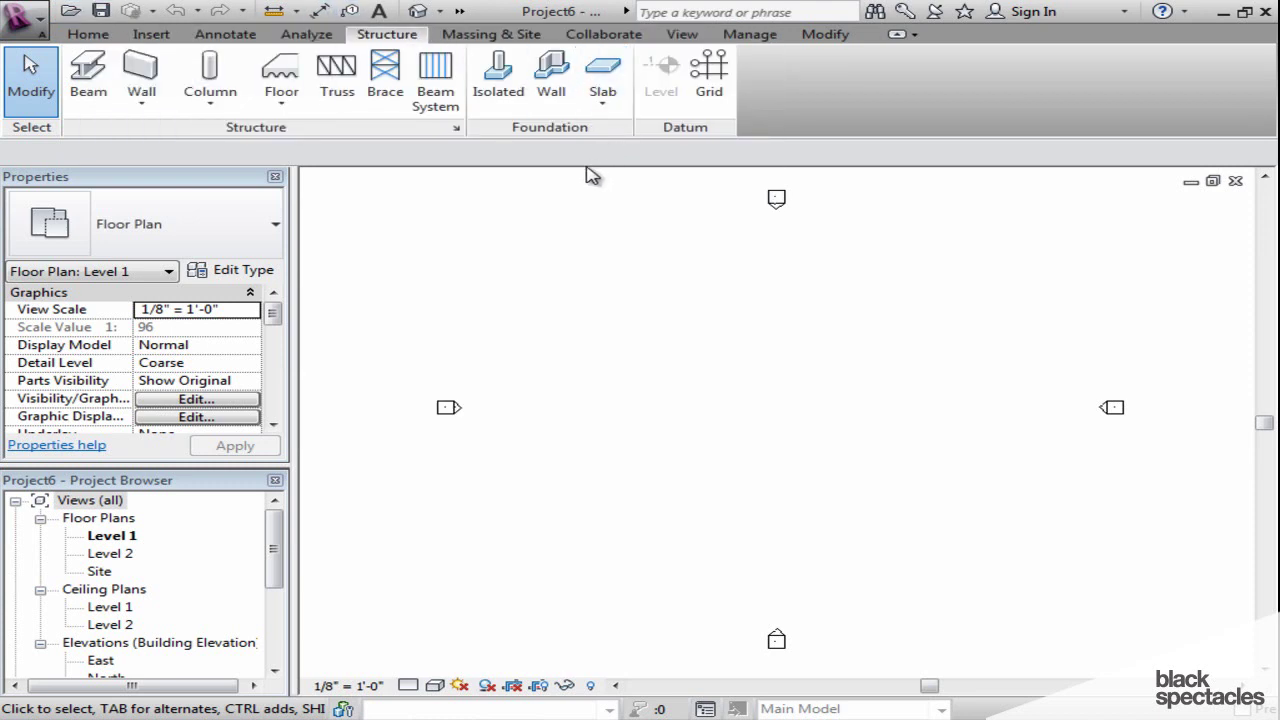
Step: Show the Quick Access Toolbar below the ribbon and confirm the Show Above the Ribbon option
left_click(461, 11)
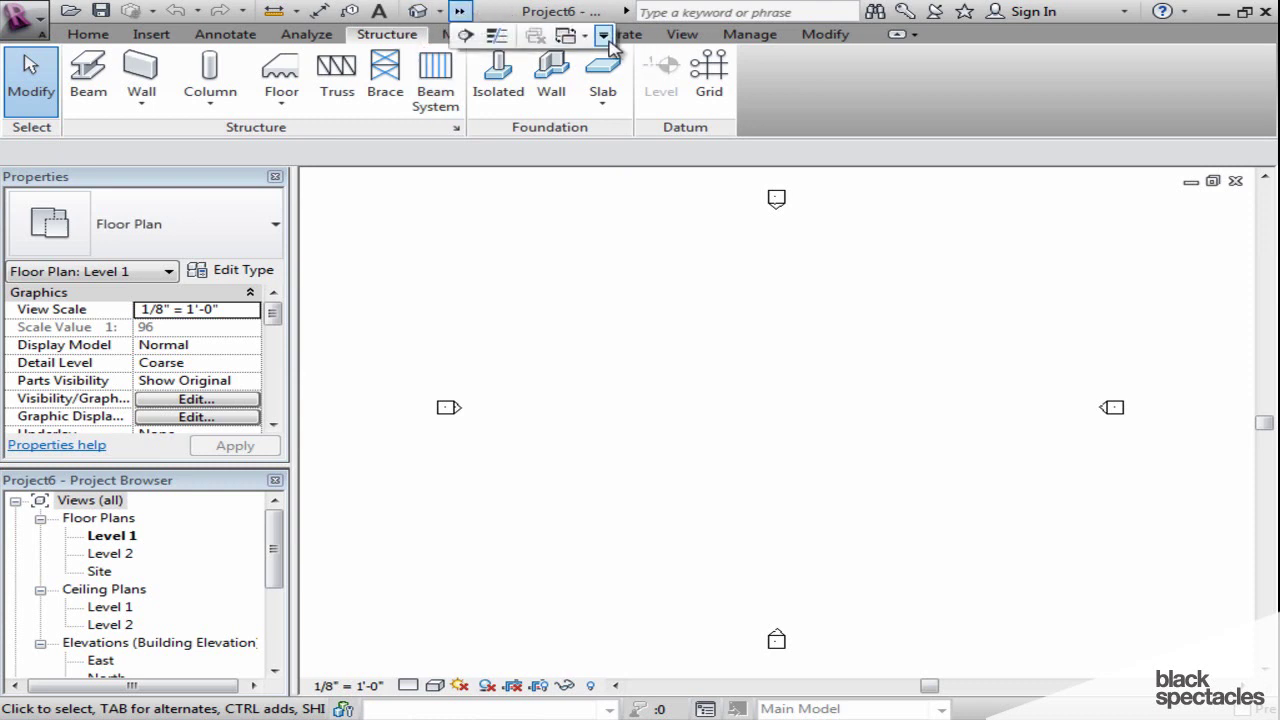
left_click(603, 35)
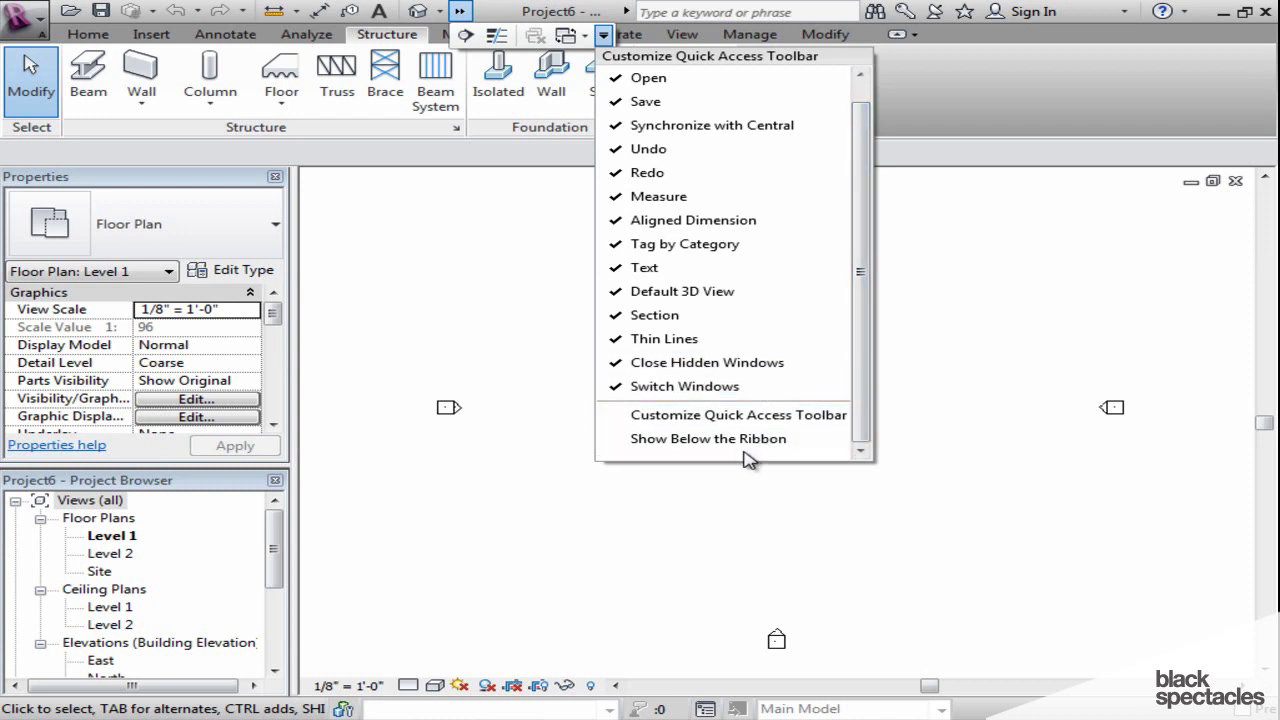
left_click(680, 440)
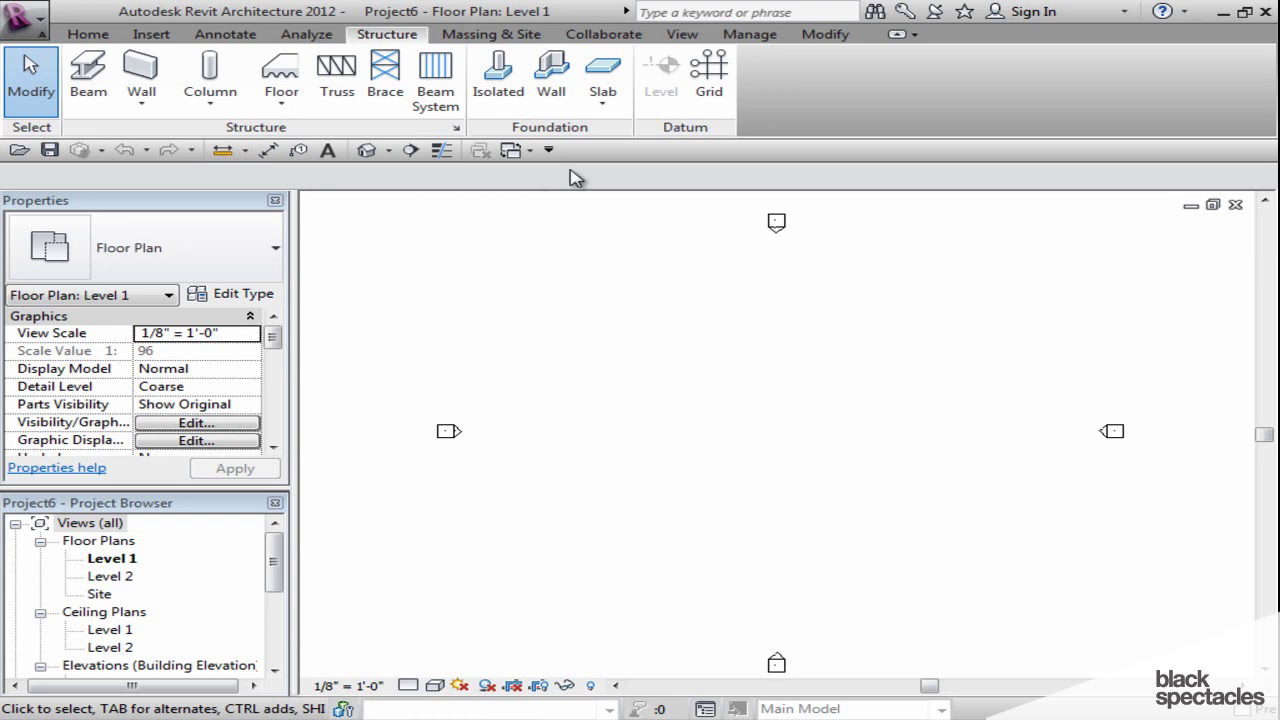
left_click(549, 150)
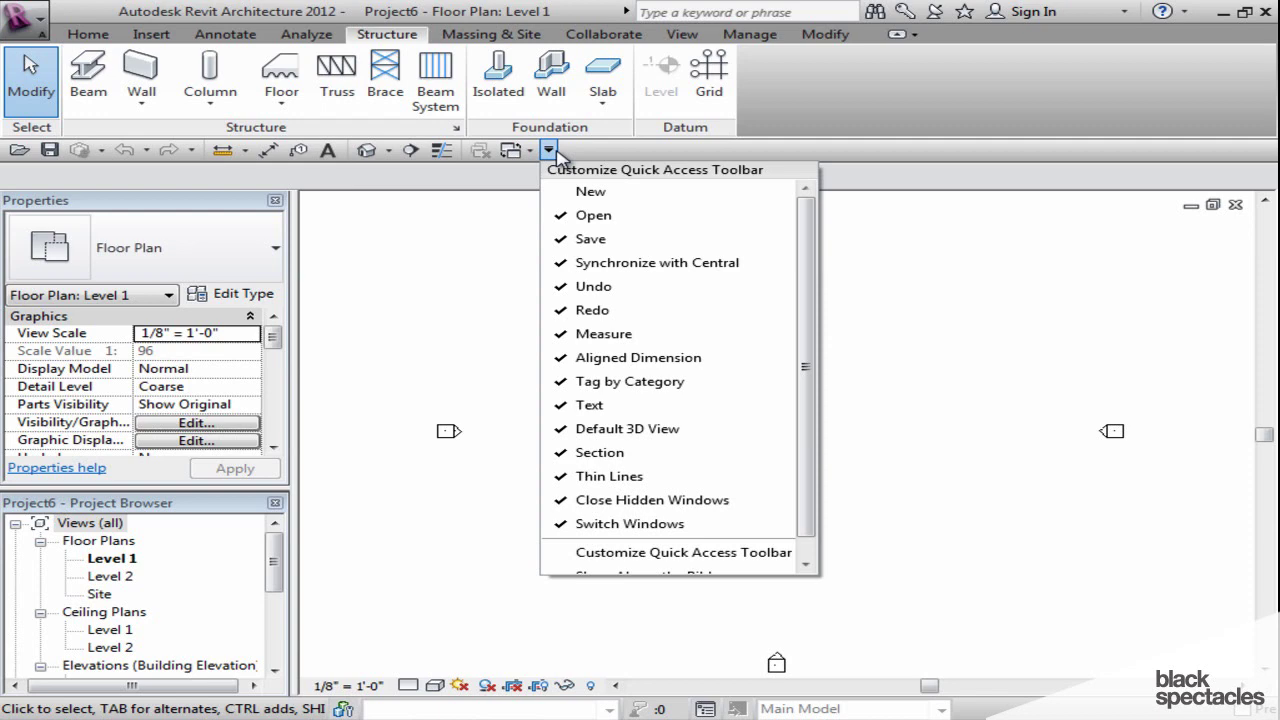
scroll(700, 540, "down", 1)
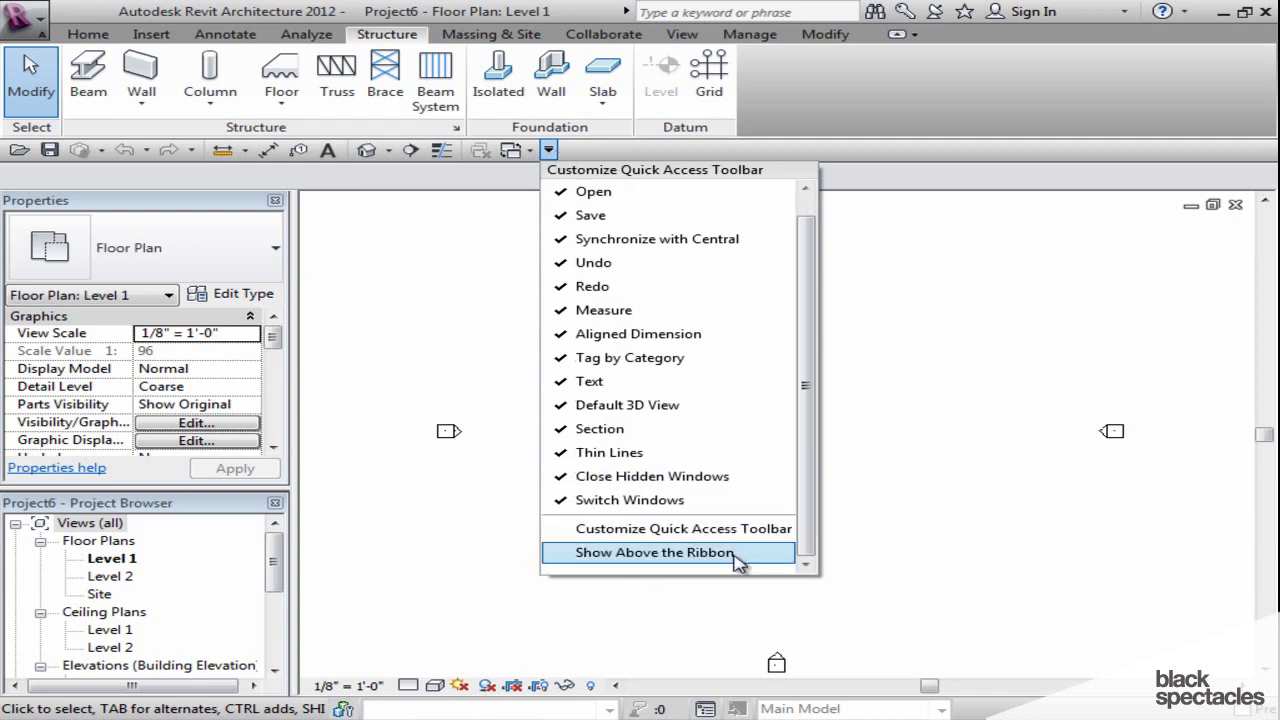